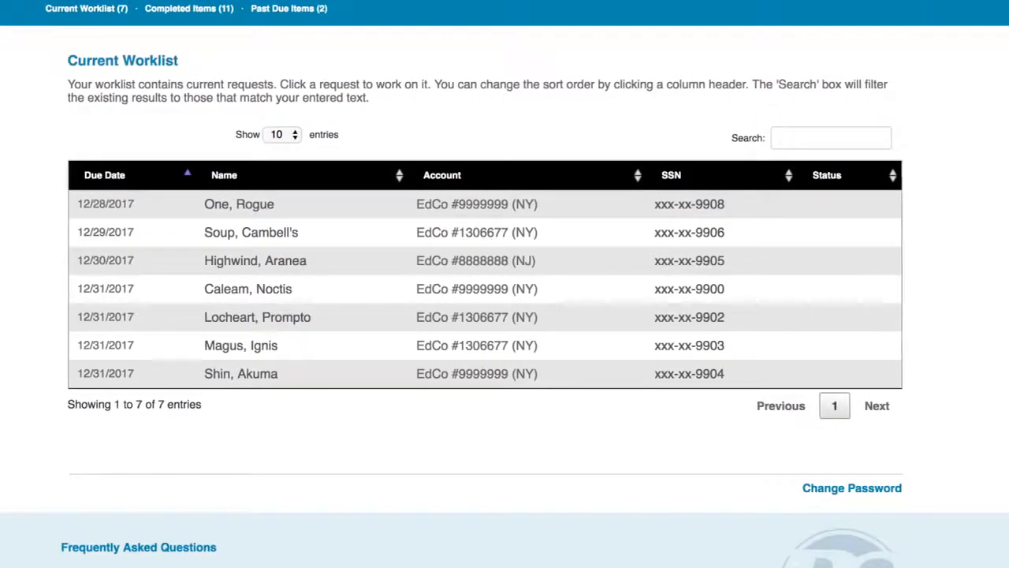
- Sort the current worklist by name and open the choice for the number of entries shown
{"action": "left_click", "coordinate": [212, 200]}
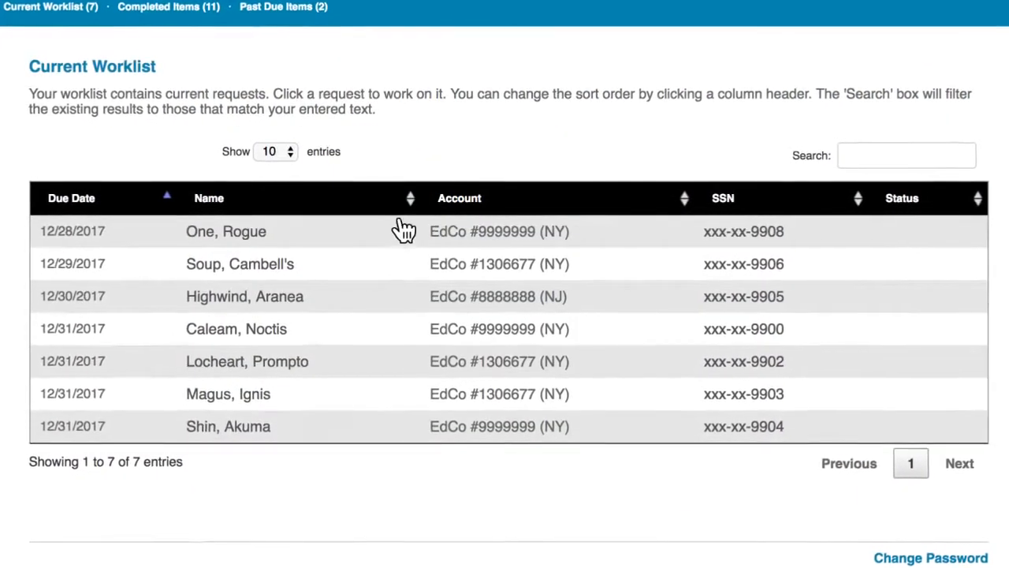
{"action": "left_click", "coordinate": [410, 201]}
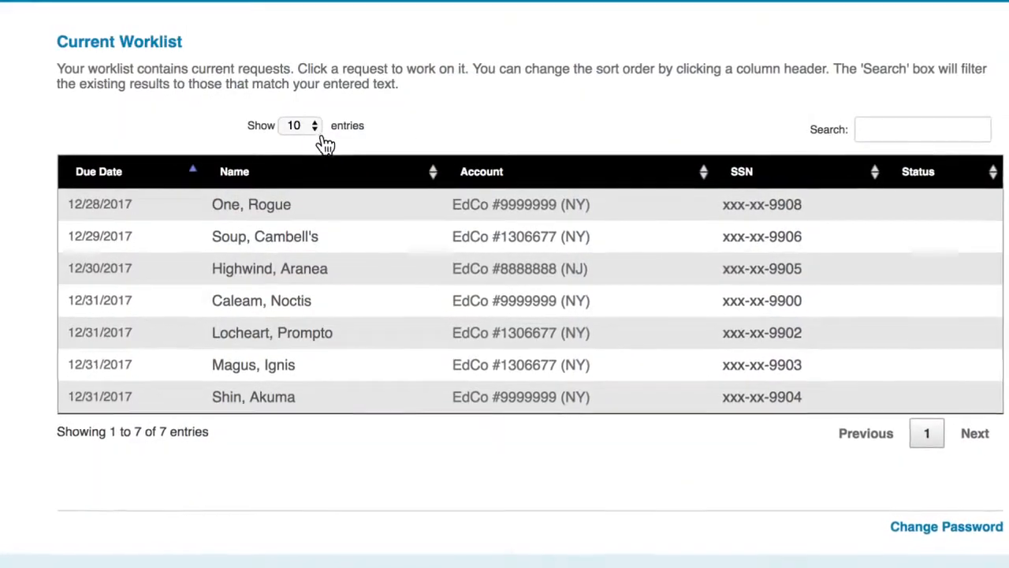
{"action": "left_click", "coordinate": [314, 129]}
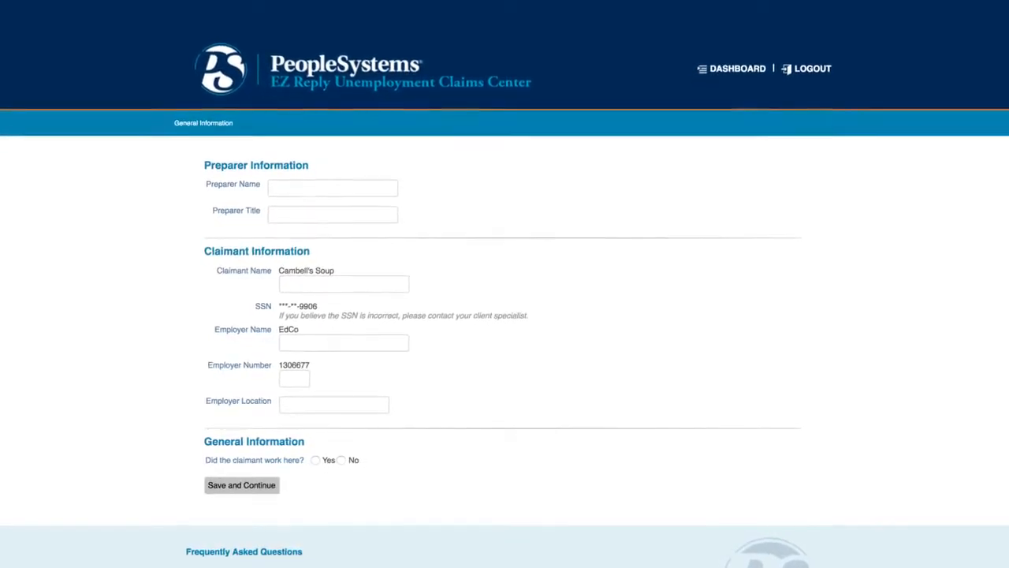
- Enter the preparer's full name and set the preparer title to HR Specialist
{"action": "type", "text": "Jane Smi"}
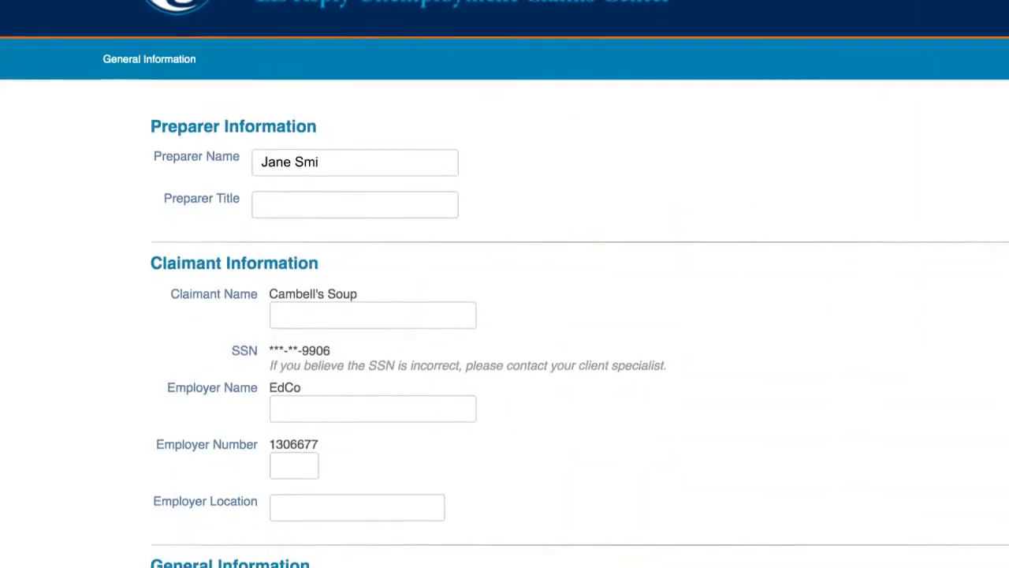
{"action": "type", "text": "th"}
{"action": "key", "text": "Tab"}
{"action": "type", "text": "HR Special"}
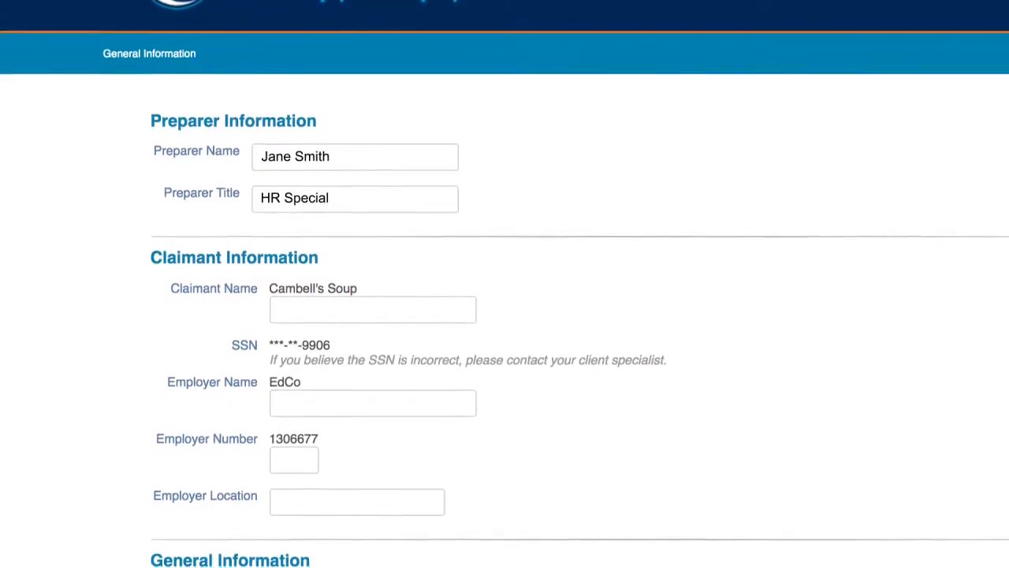
{"action": "type", "text": "ist"}
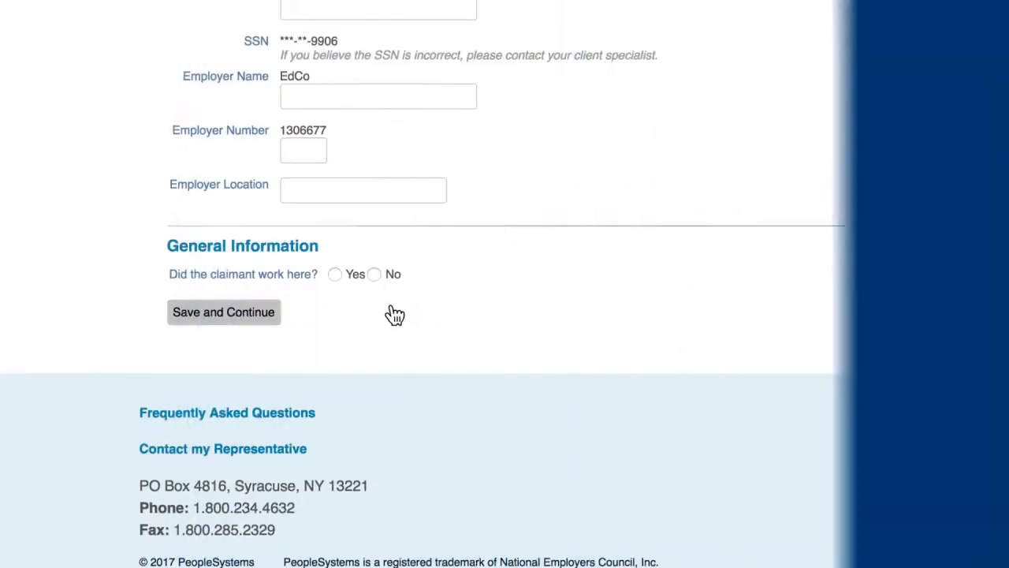
- Record that the claimant worked here as a seasonal Customer Service Rep, with first day of work 12/5/16 and last day 1/23/16
{"action": "left_click", "coordinate": [338, 276]}
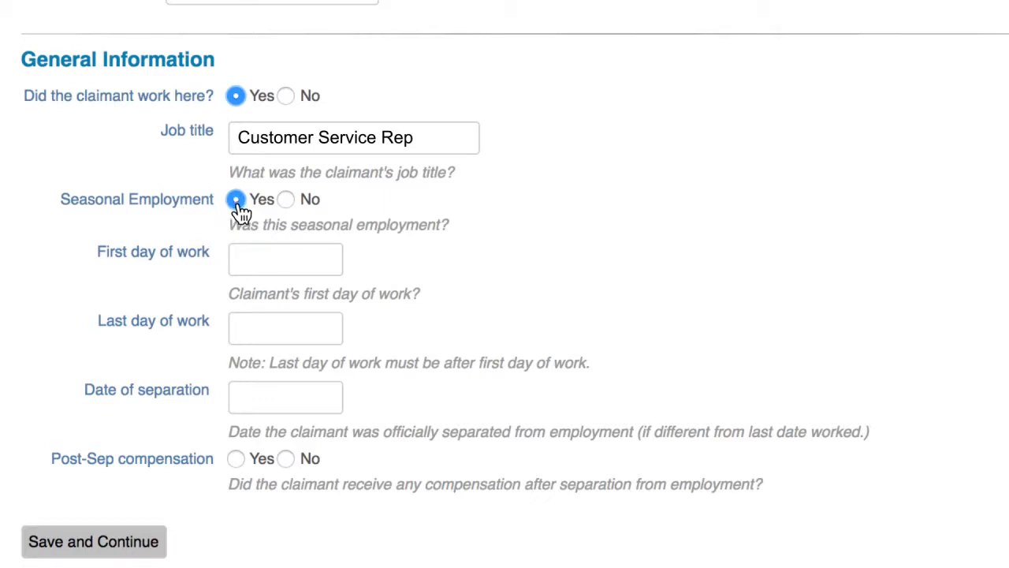
{"action": "left_click", "coordinate": [247, 268]}
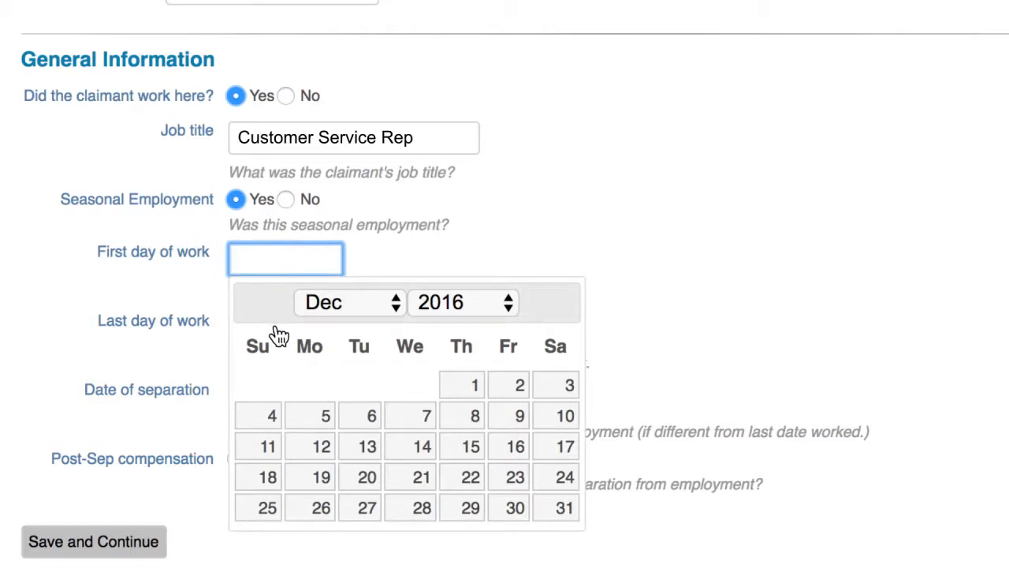
{"action": "left_click", "coordinate": [318, 418]}
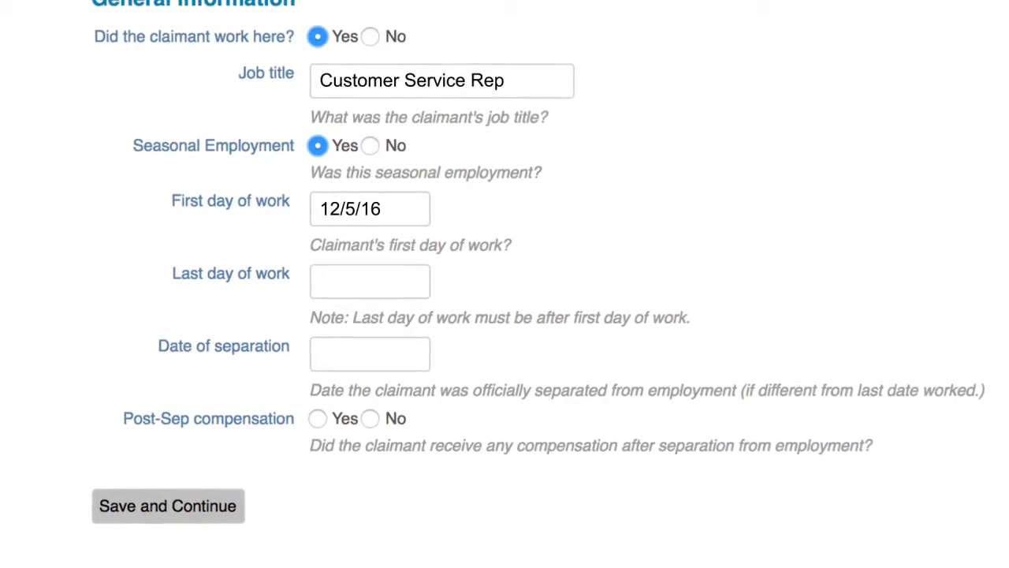
{"action": "type", "text": "1/23/"}
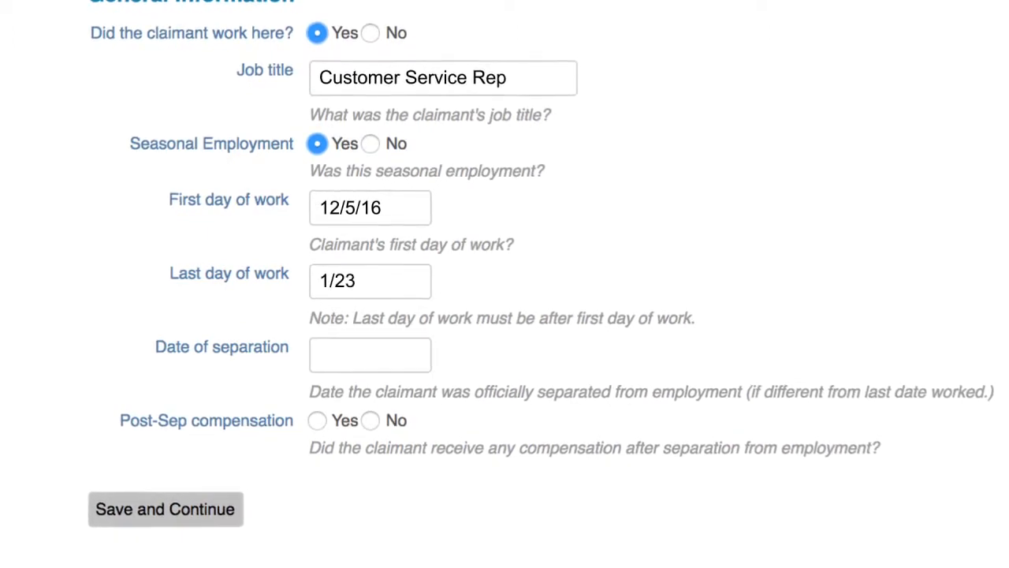
{"action": "type", "text": "16"}
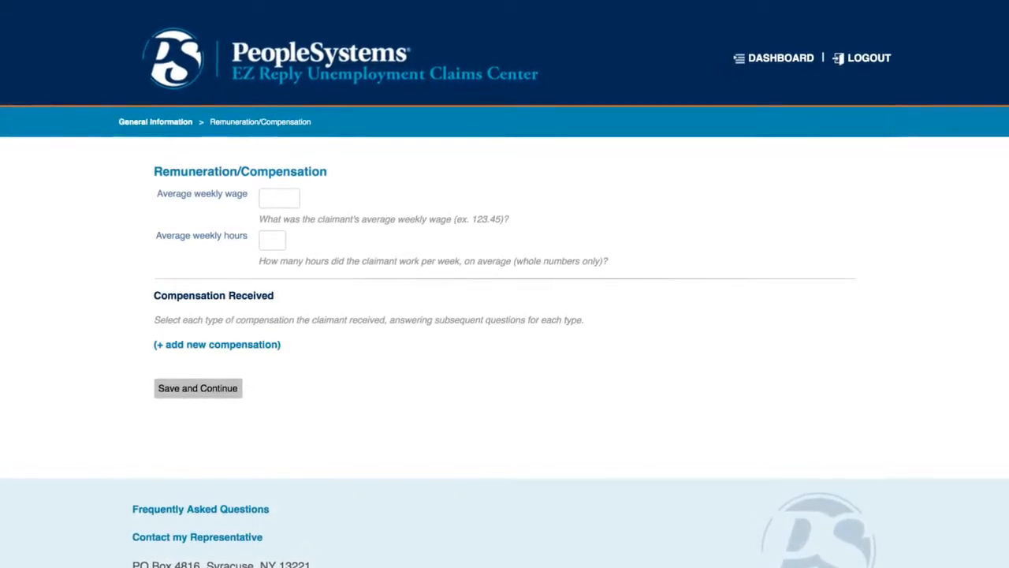
- Set the claimant's average weekly wage to 123.45 and average weekly hours to 35
{"action": "type", "text": "123.45"}
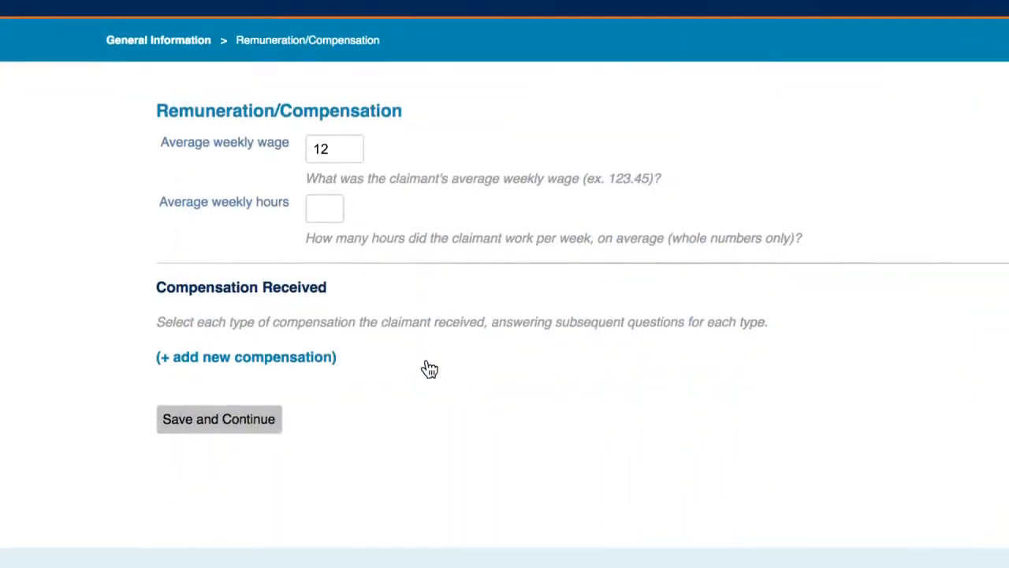
{"action": "key", "text": "Tab"}
{"action": "type", "text": "35"}
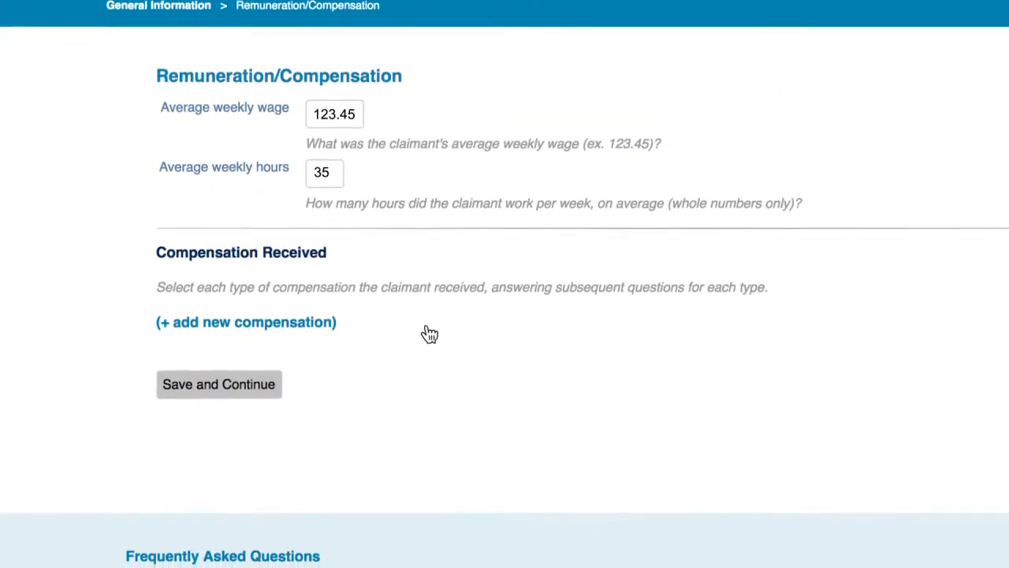
- Add a Severence entry to the compensation received and start adding another compensation
{"action": "left_click", "coordinate": [276, 315]}
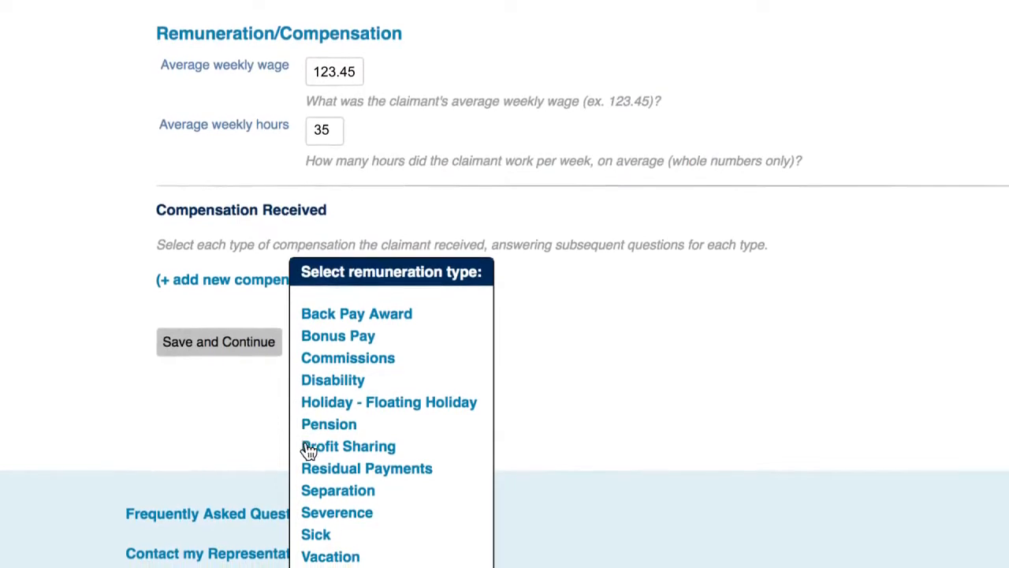
{"action": "left_click", "coordinate": [321, 511]}
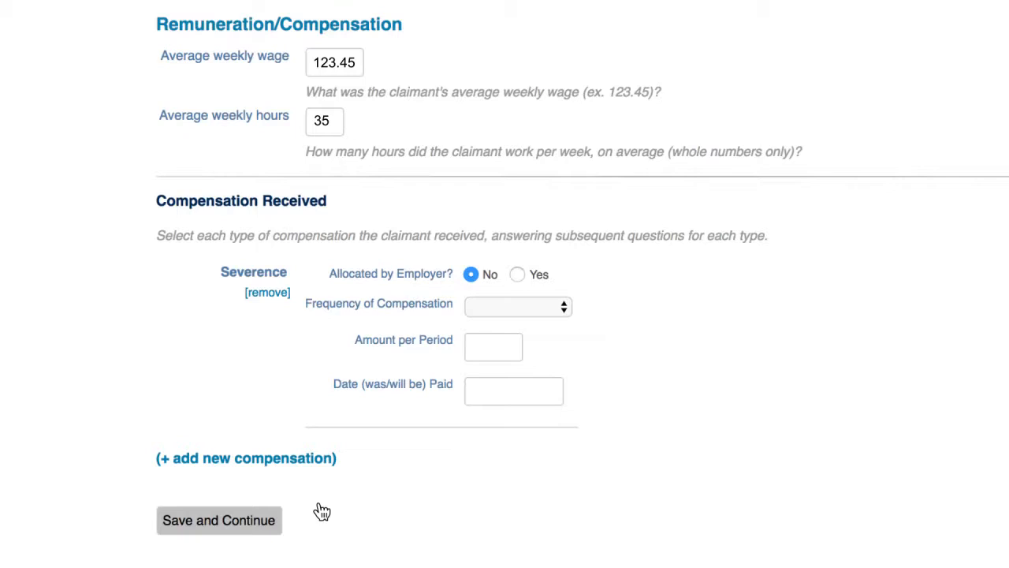
{"action": "left_click", "coordinate": [276, 465]}
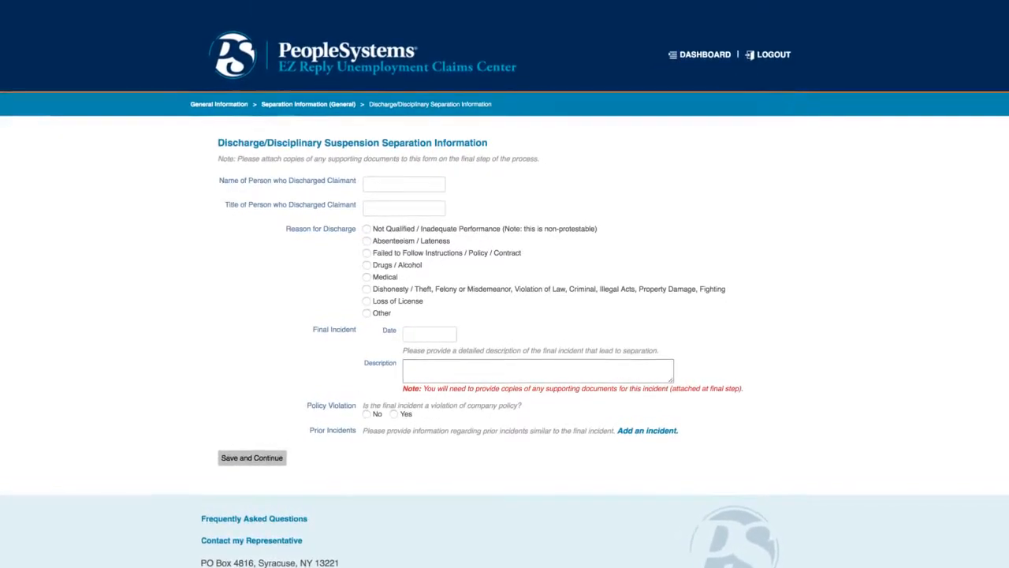
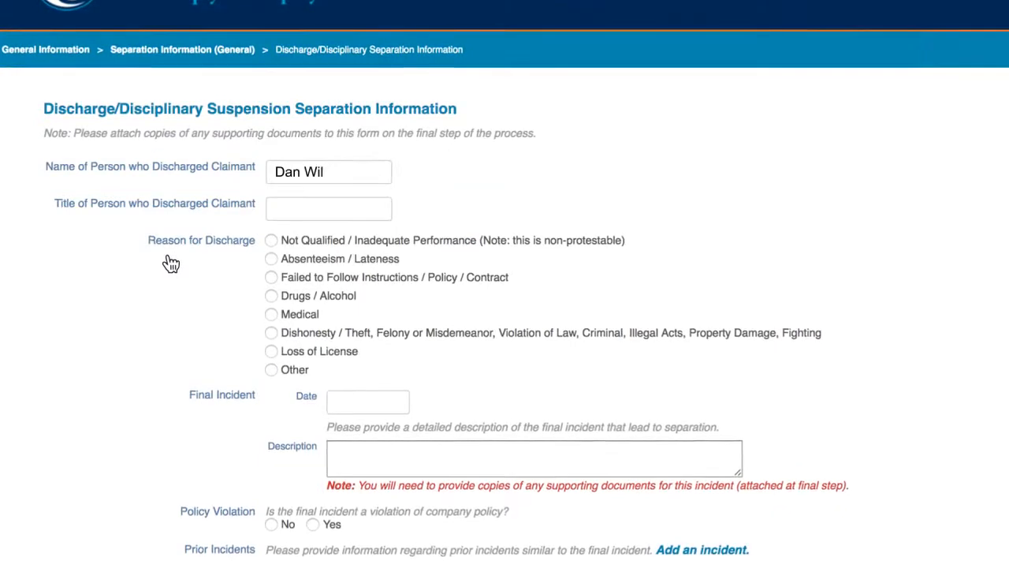
- Enter the discharging person's full name and the title CS Manager, and begin the prior incident's description with "Em"
{"action": "key", "text": "Tab"}
{"action": "type", "text": "CS Man"}
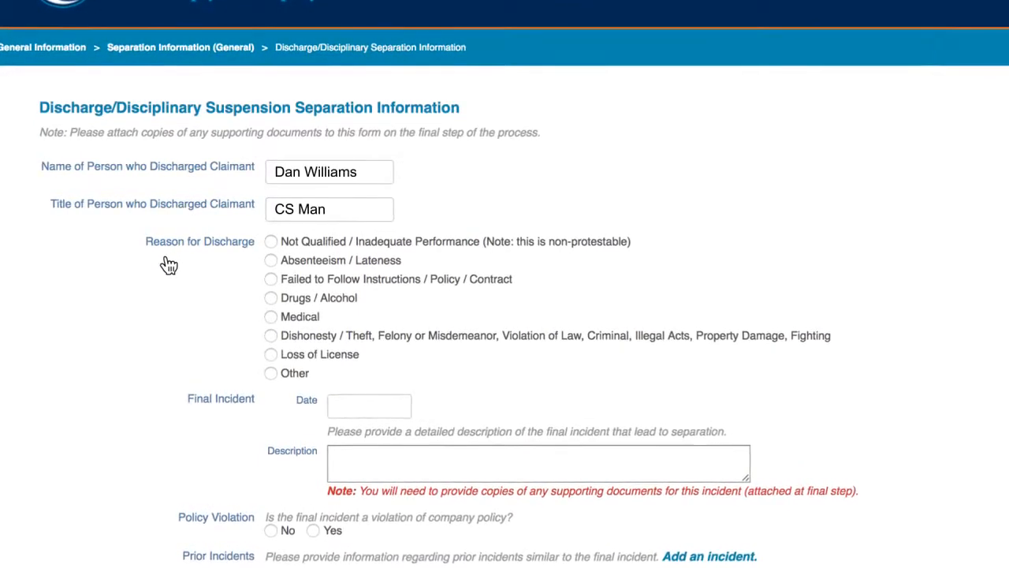
{"action": "type", "text": "ager"}
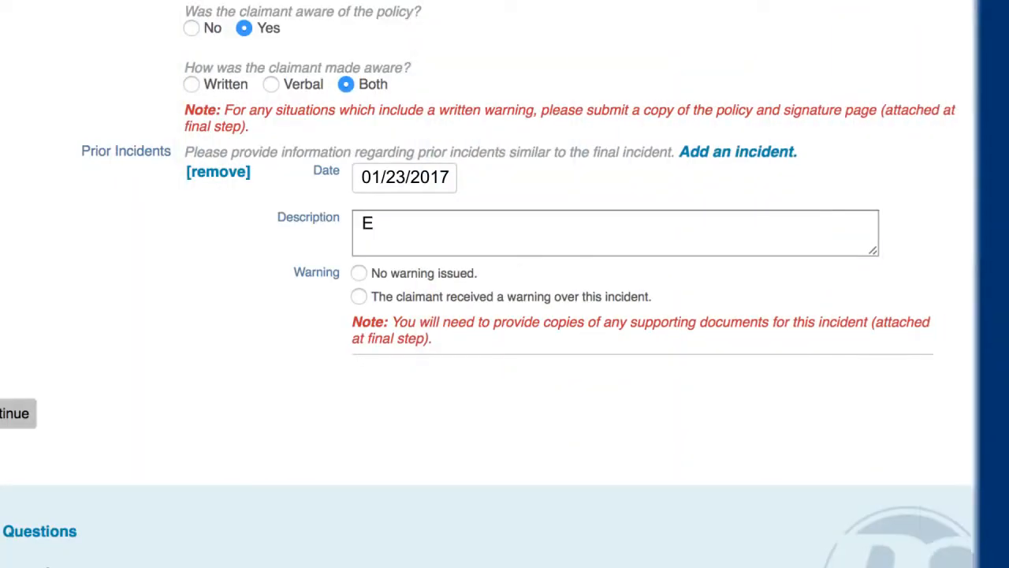
{"action": "type", "text": "m"}
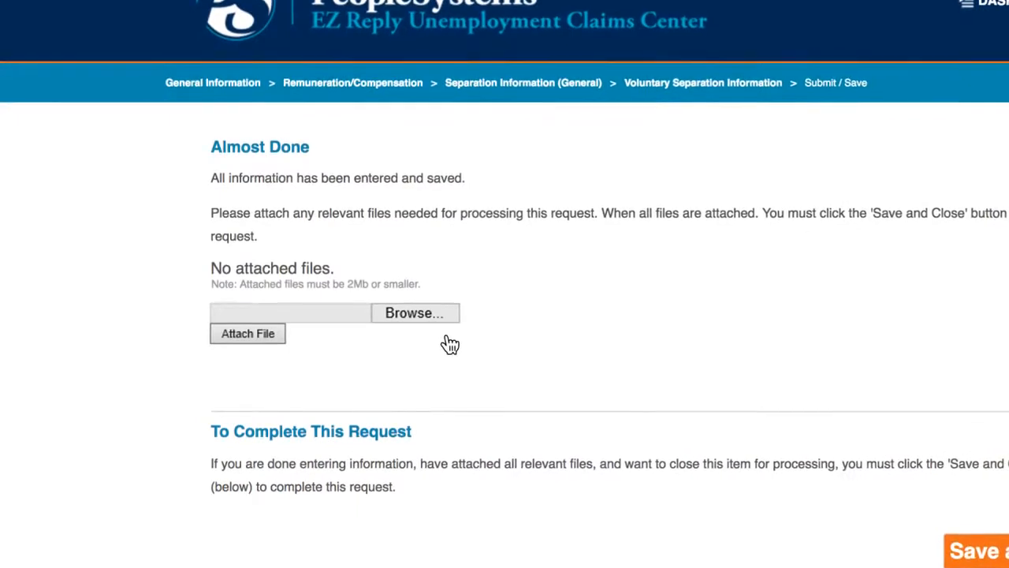
- Attach Documentation.pdf from the HR Folder to the request, and save and close the request
{"action": "left_click", "coordinate": [417, 314]}
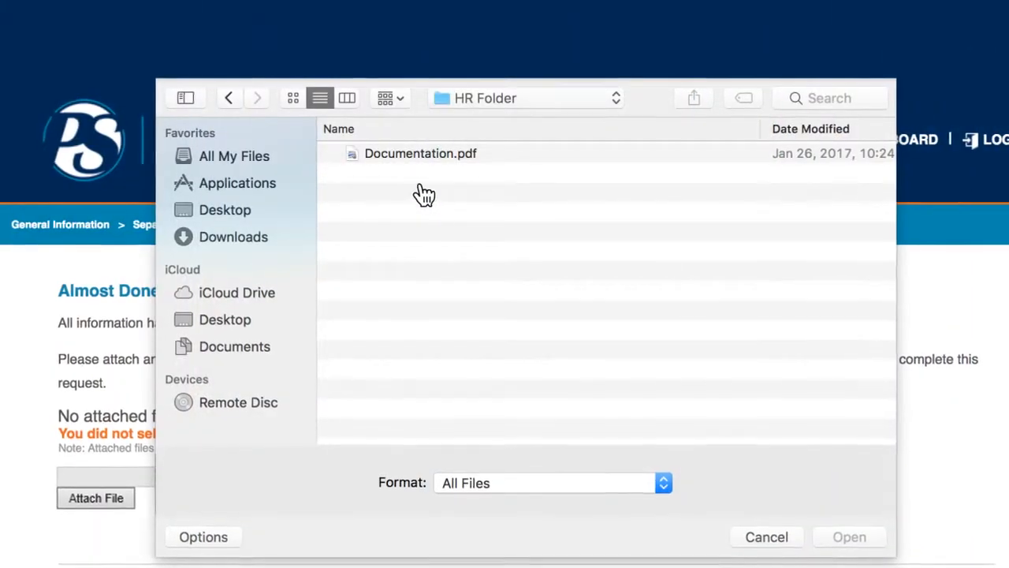
{"action": "left_click", "coordinate": [430, 158]}
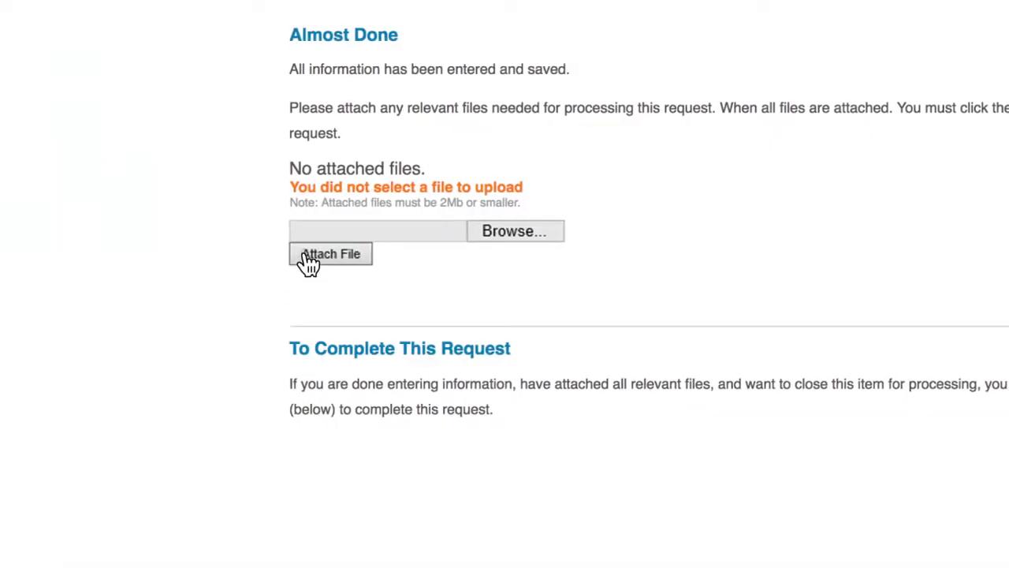
{"action": "left_click", "coordinate": [308, 261]}
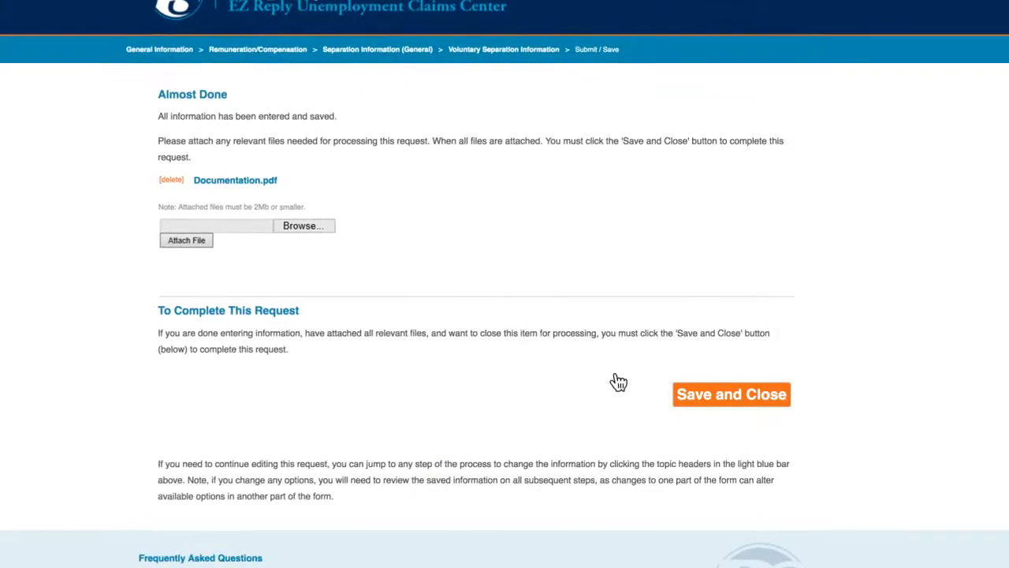
{"action": "left_click", "coordinate": [712, 402]}
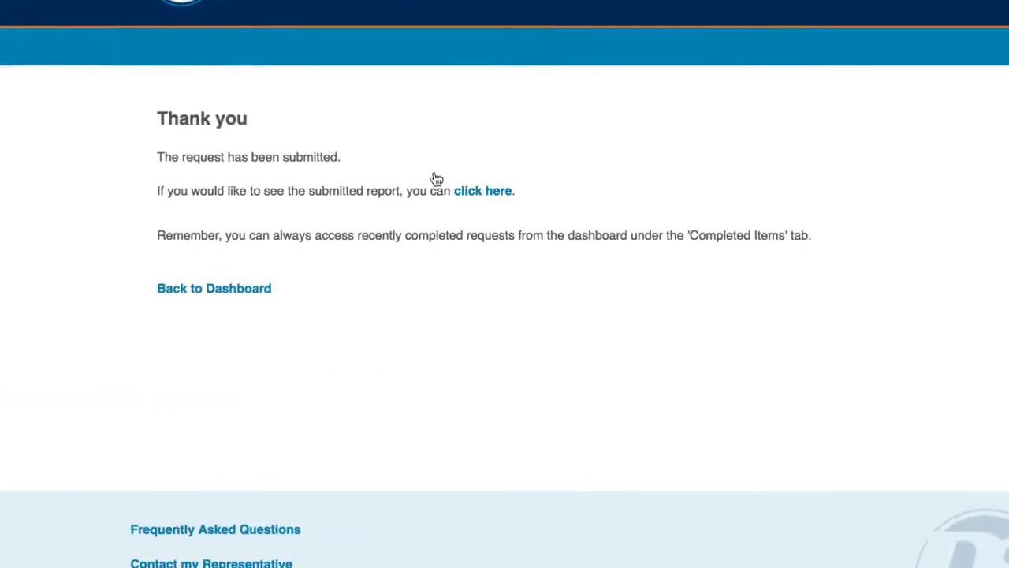
- View the submitted report and the dashboard's list of completed items
{"action": "left_click", "coordinate": [474, 195]}
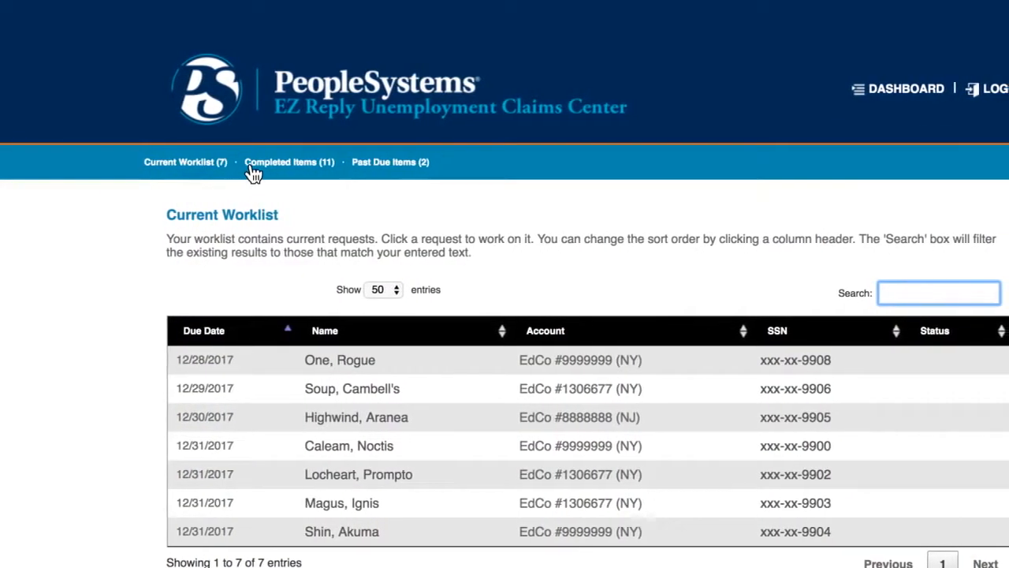
{"action": "left_click", "coordinate": [279, 166]}
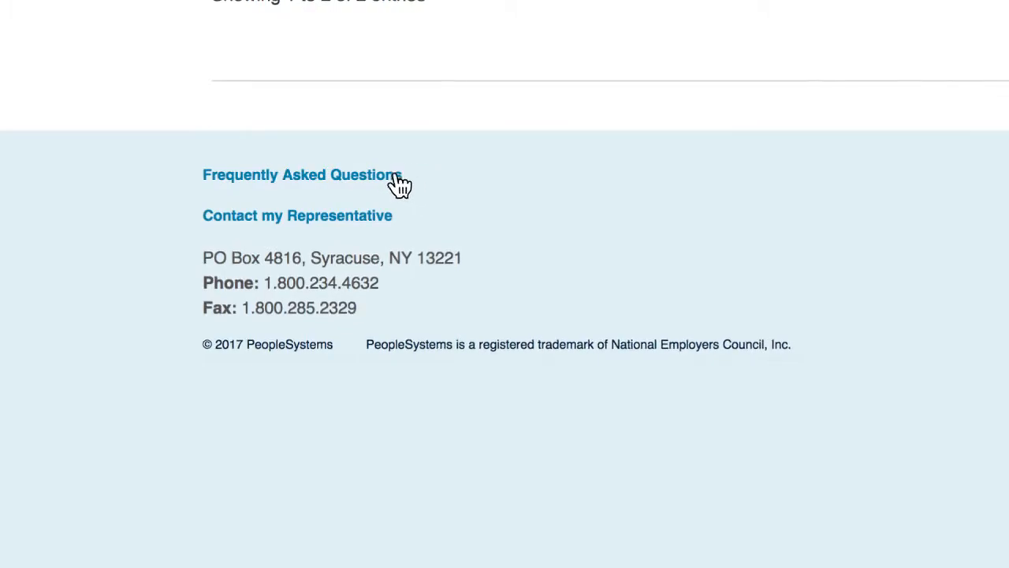
- Open the frequently asked questions and the option to contact the representative
{"action": "left_click", "coordinate": [386, 179]}
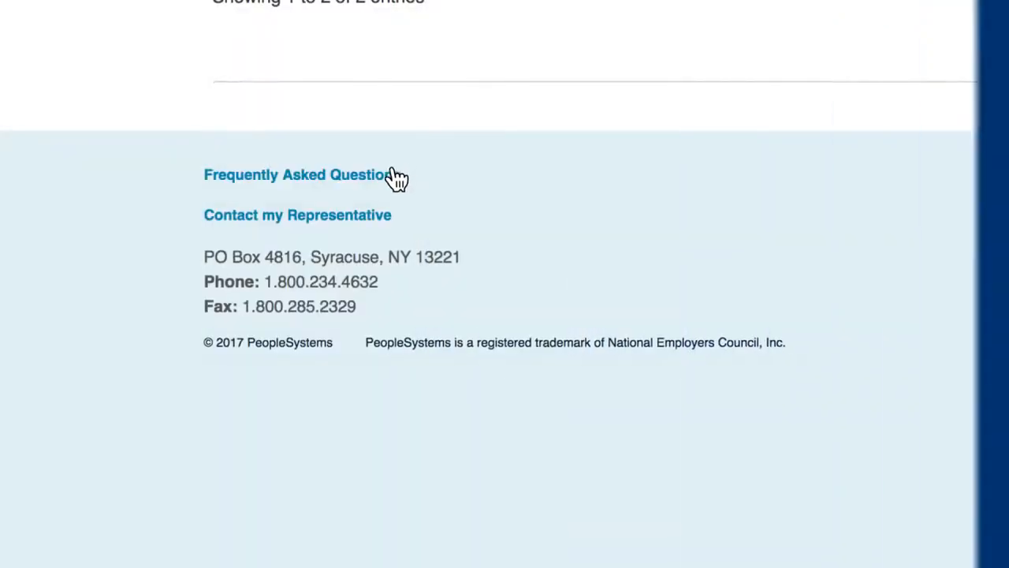
{"action": "left_click", "coordinate": [379, 222]}
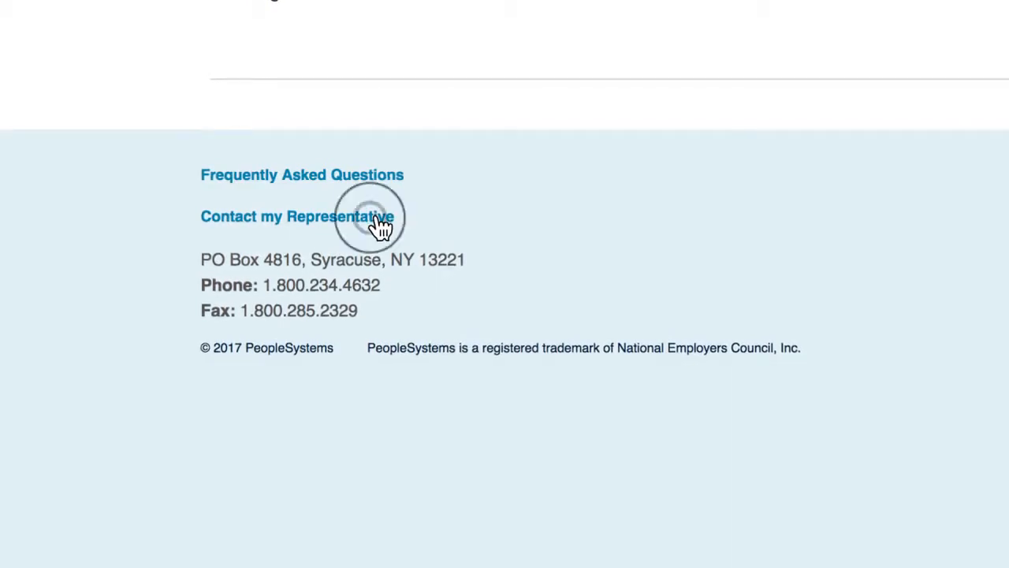